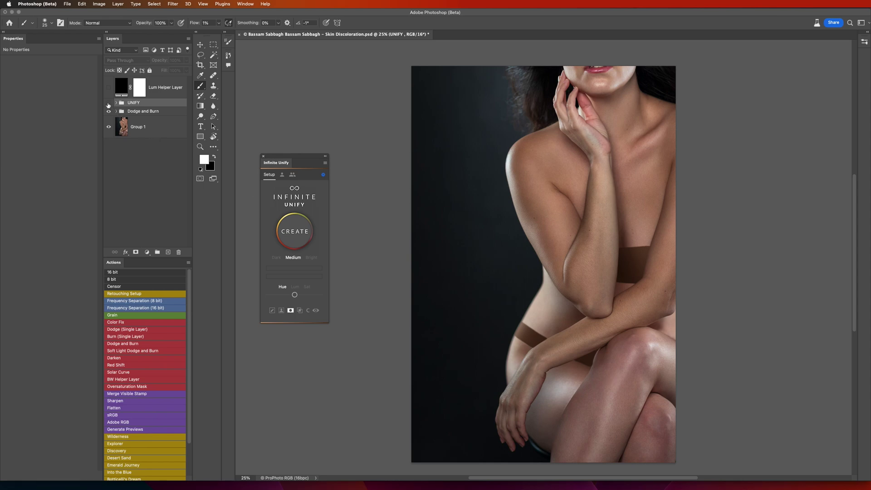
Toggle the UNIFY group's visibility to compare skin tones, then delete the UNIFY group
click(109, 104)
click(109, 104)
mouse_move(137, 104)
mouse_down()
mouse_move(168, 161)
mouse_move(179, 252)
mouse_up()
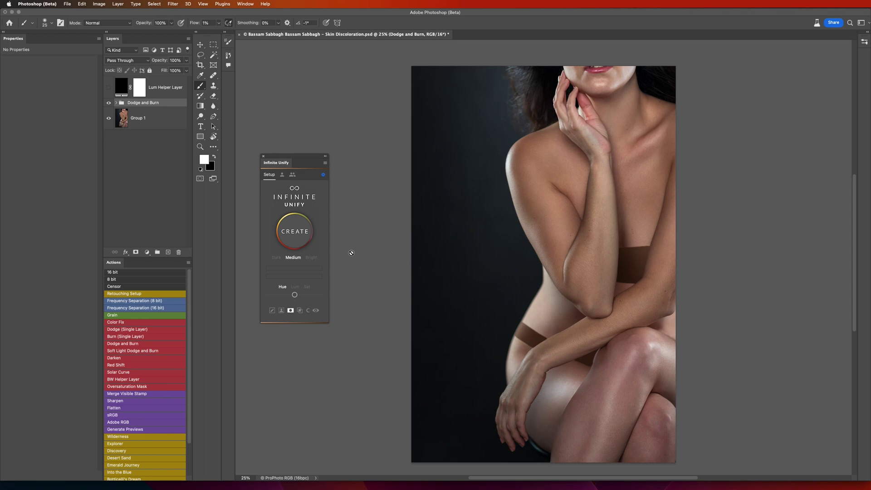
Open Infinite Unify's Personal Preferences, showing stack name Infinite Unify and opacity 40
click(293, 233)
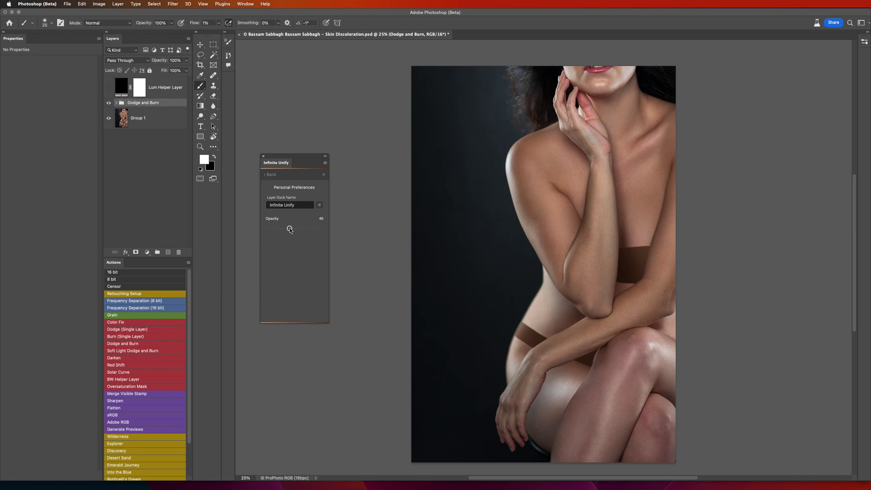
Return to the Infinite Unify Setup page and enable Create Black Mask
click(272, 175)
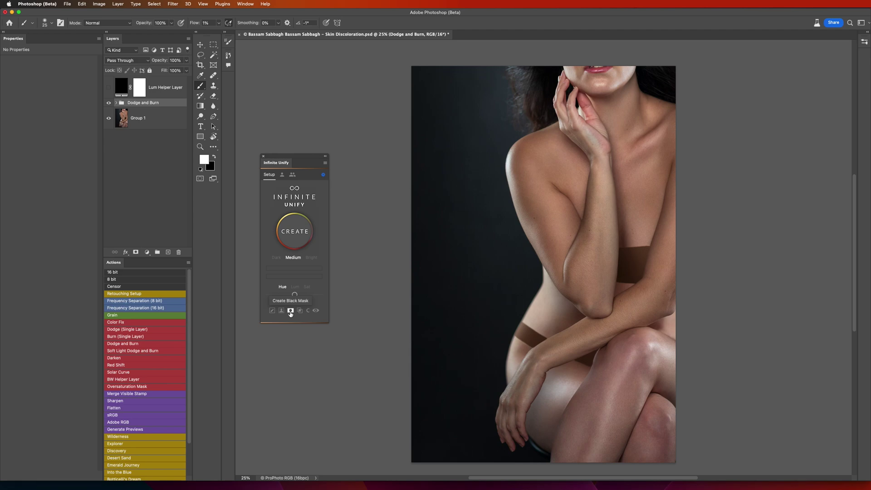
click(291, 311)
Choose the plain freehand Lasso Tool from the lasso flyout
click(199, 58)
right_click(201, 58)
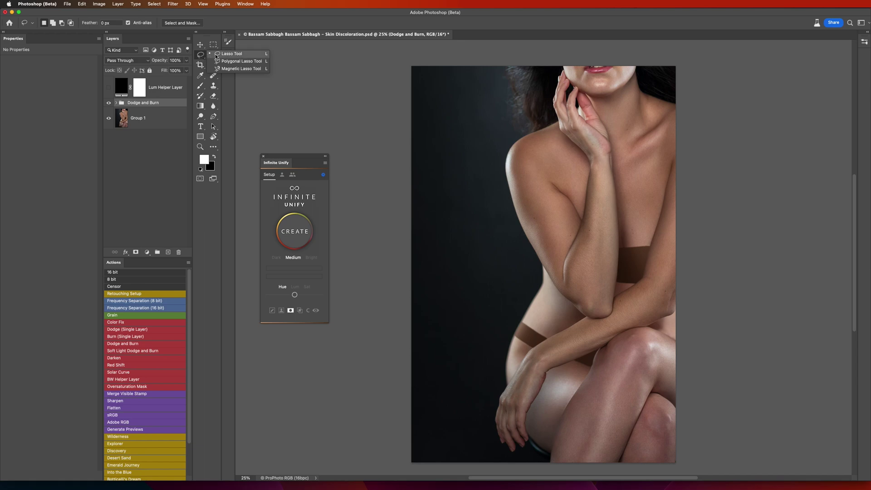
click(216, 55)
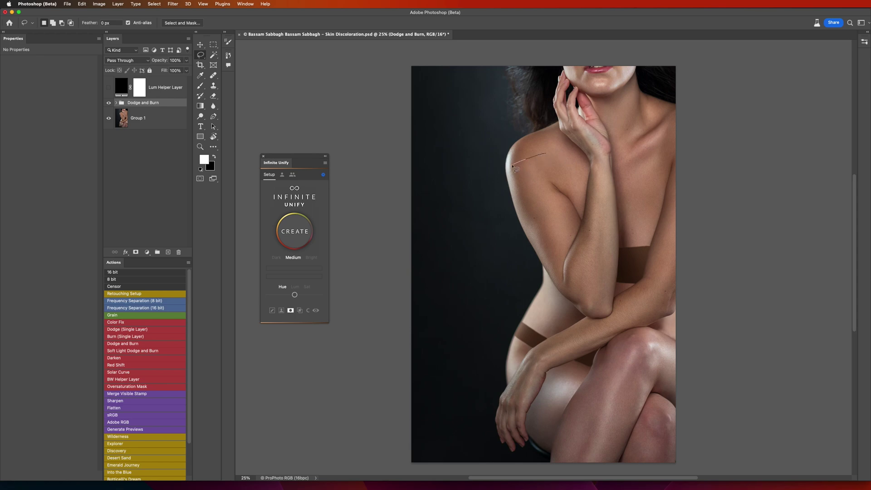
Lasso the shoulder patch, then Shift-add the patches beside the neck and on the right upper arm
drag(508, 170, 507, 175)
key(shift)
key(shift)
key(shift)
mouse_move(634, 66)
mouse_down()
mouse_move(612, 87)
mouse_move(633, 77)
mouse_up()
mouse_move(671, 255)
mouse_down()
mouse_move(671, 221)
mouse_move(666, 255)
mouse_up()
Create the Infinite Unify gradient-map layer and target its black mask
click(295, 235)
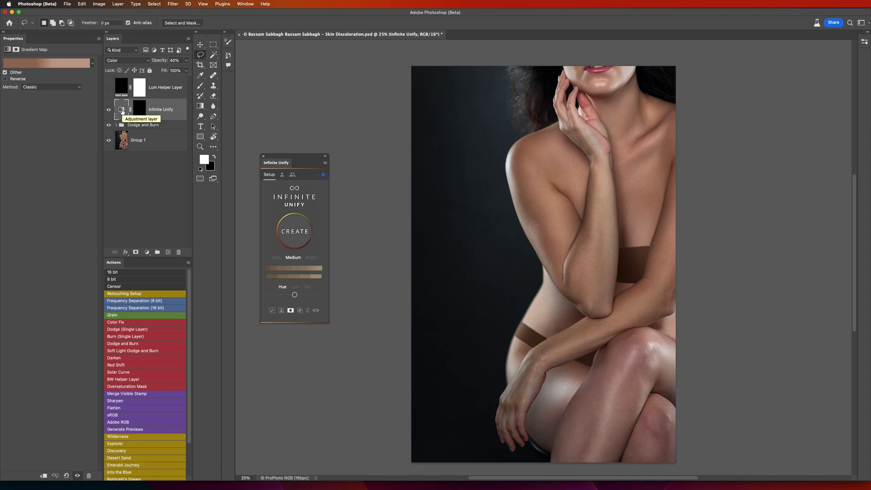
click(139, 113)
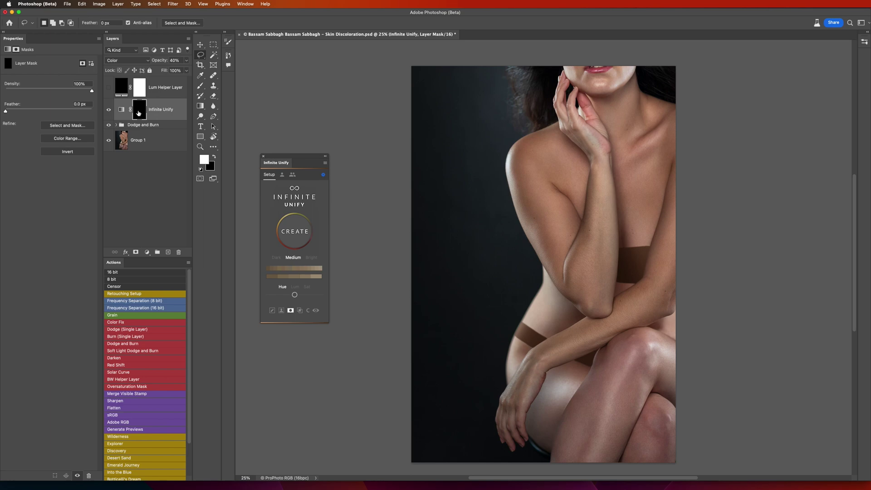
Set up a soft Brush at 10% flow and 0° angle, sized to 100
click(202, 89)
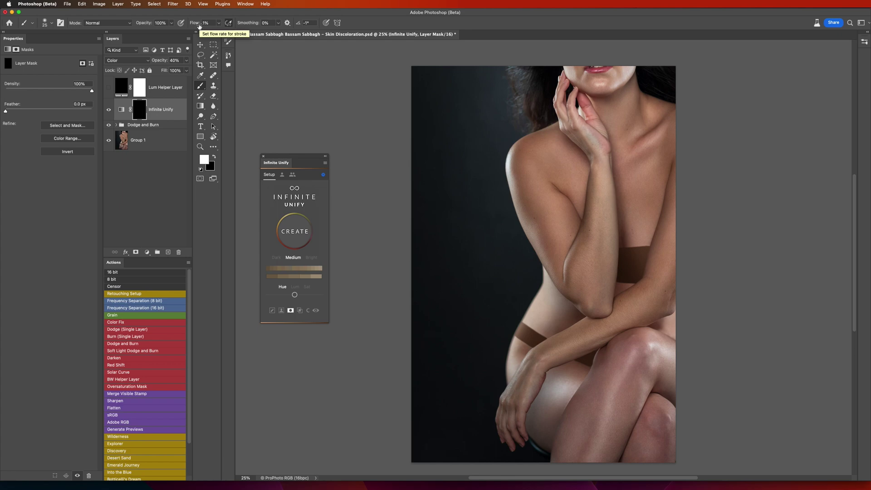
drag(196, 25, 200, 23)
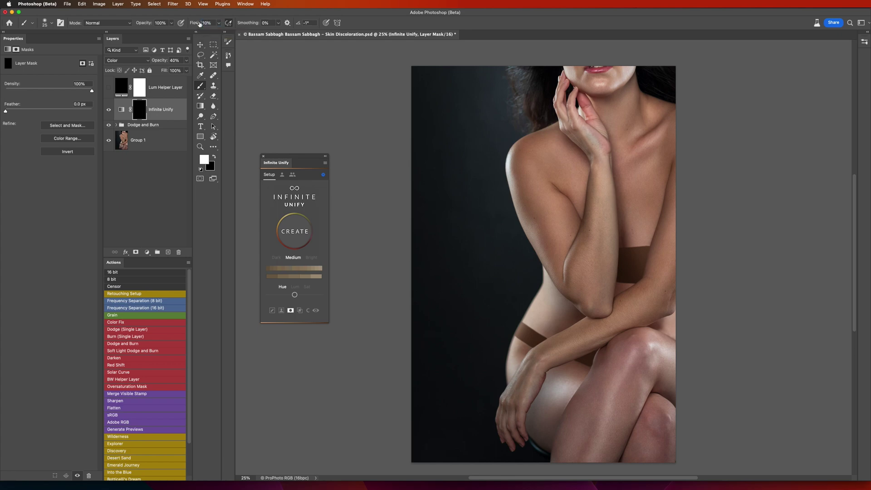
click(297, 23)
text(0)
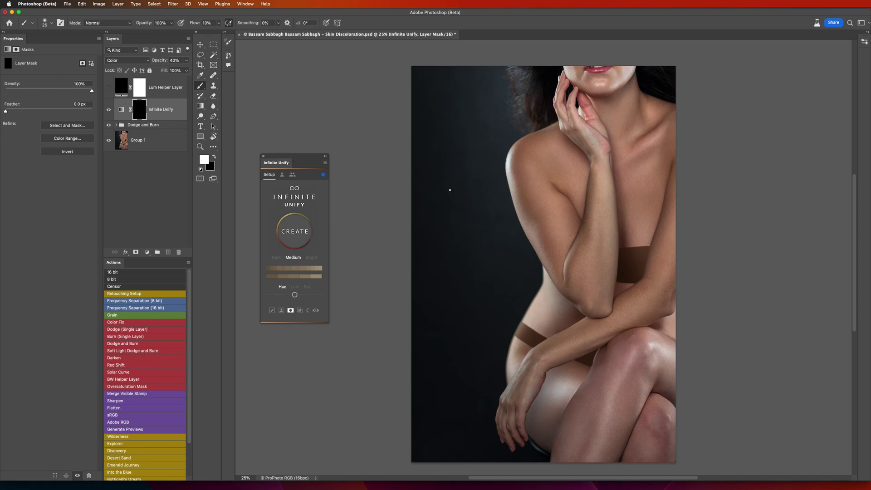
click(45, 23)
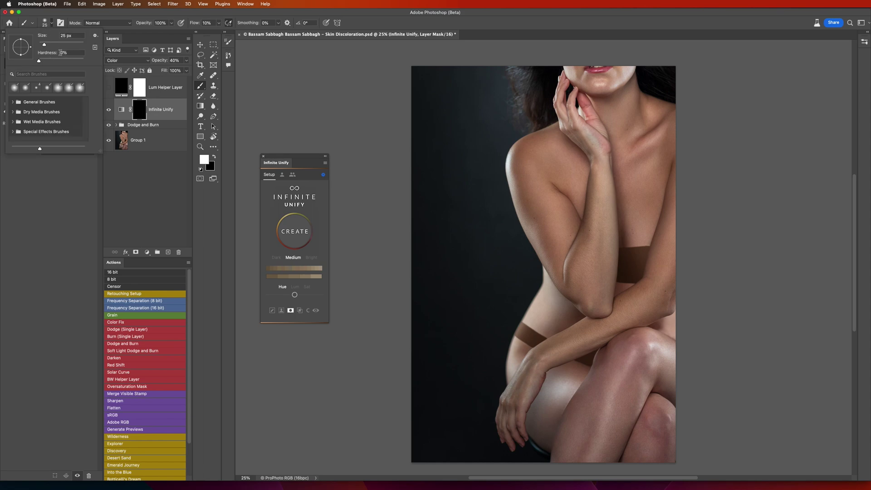
click(338, 123)
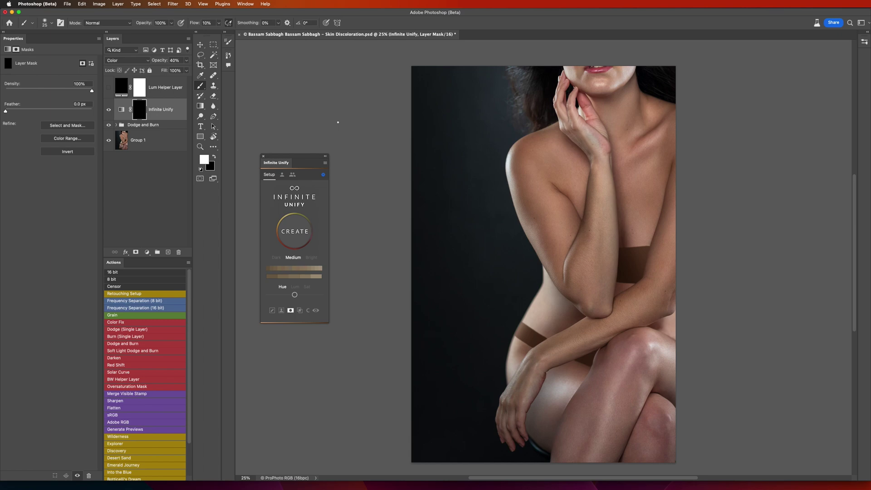
key(bracketright)
key(bracketright)
key(bracketright)
key(bracketright)
key(bracketright)
key(bracketright)
key(bracketright)
key(bracketright)
key(bracketright)
key(bracketright)
key(bracketright)
key(bracketright)
key(bracketright)
key(bracketleft)
key(bracketleft)
key(bracketleft)
key(bracketleft)
key(bracketleft)
key(bracketleft)
key(bracketleft)
key(bracketleft)
key(bracketleft)
Paint the mask over the reddish finger by the chin, raising flow to about 75%
scroll(589, 98, up, 3)
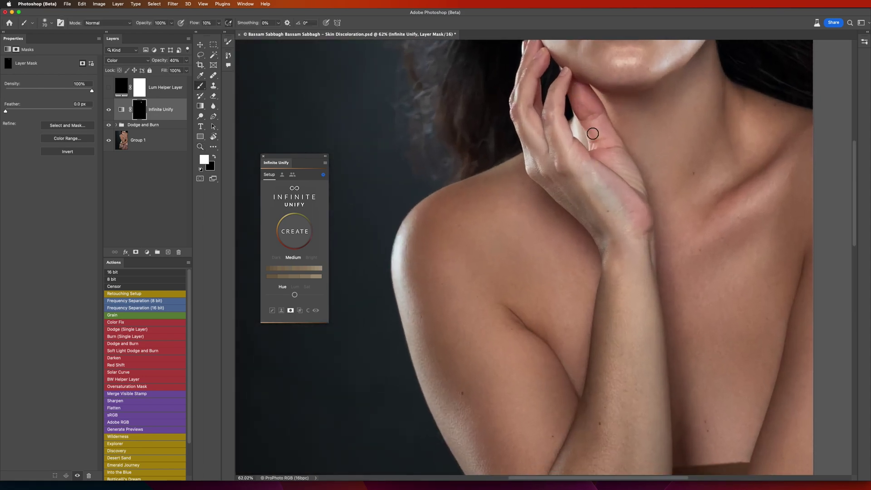
mouse_move(594, 130)
mouse_down()
mouse_move(583, 132)
mouse_move(597, 140)
mouse_move(604, 116)
mouse_move(568, 85)
mouse_move(614, 148)
mouse_move(608, 143)
mouse_up()
drag(195, 24, 266, 21)
drag(568, 144, 497, 153)
key(bracketright)
key(bracketright)
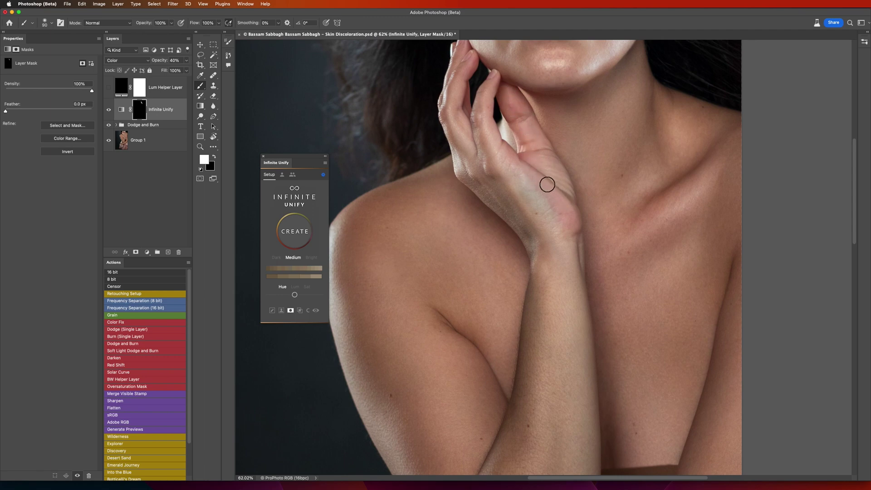
Toggle the Infinite Unify layer on and off to compare the finger correction
click(109, 111)
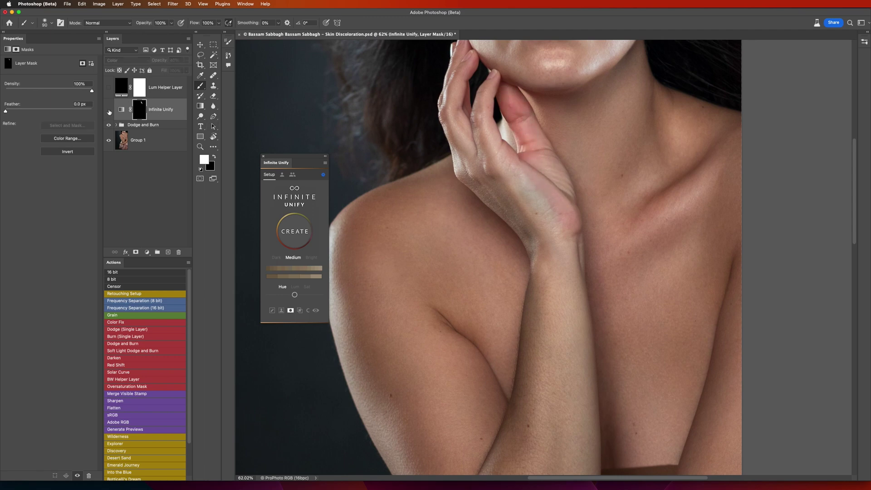
click(109, 110)
click(109, 110)
click(109, 111)
click(108, 111)
click(109, 112)
click(107, 115)
click(107, 115)
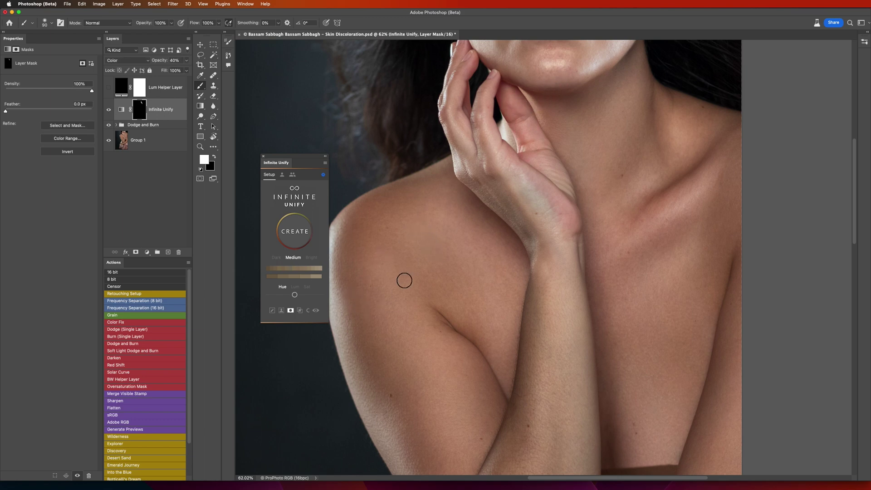
Adjust the brush size between 70 and 100 for the hand
key(bracketleft)
key(bracketleft)
key(bracketright)
key(bracketright)
key(bracketright)
key(bracketright)
key(bracketleft)
key(bracketright)
key(bracketright)
Shrink the brush to about 45, hide Infinite Unify, and open its gradient map for editing
key(bracketleft)
key(bracketleft)
key(bracketleft)
key(bracketleft)
key(bracketleft)
key(bracketleft)
key(bracketleft)
click(110, 110)
click(121, 109)
click(55, 64)
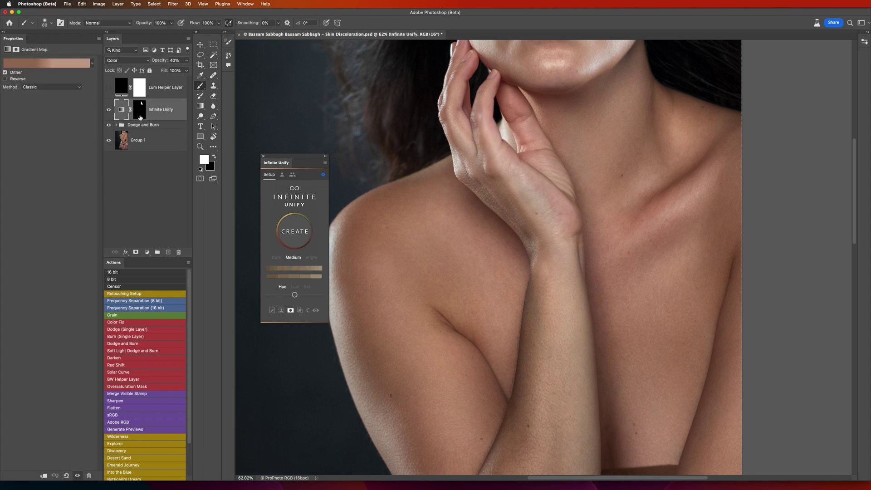
Paint the Infinite Unify mask over chest and shoulder, toggling the layer to compare
click(140, 117)
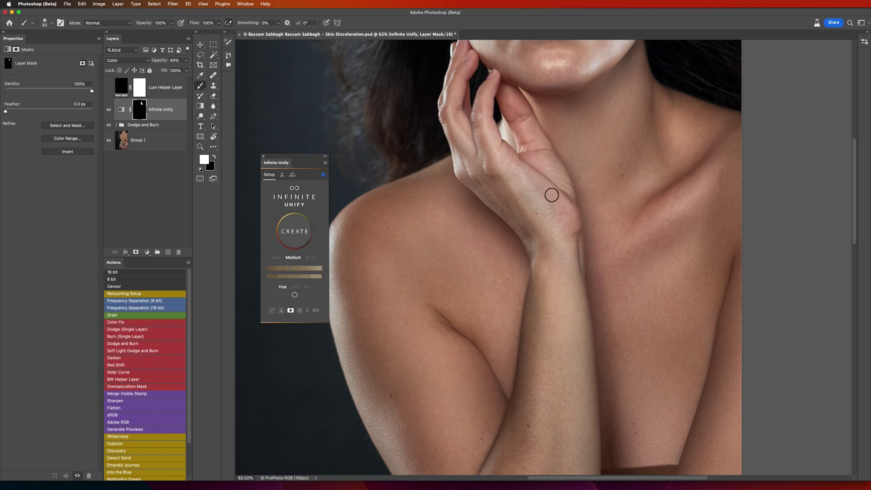
scroll(549, 208, right, 5)
scroll(549, 208, down, 2)
key(bracketright)
key(bracketright)
key(bracketright)
key(bracketright)
key(bracketright)
key(bracketright)
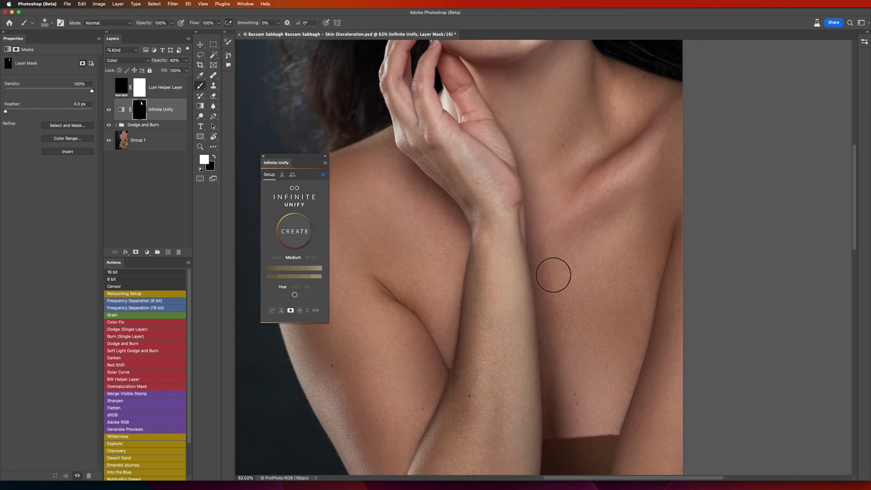
key(bracketright)
key(bracketright)
mouse_move(560, 284)
mouse_down()
mouse_move(647, 133)
mouse_move(655, 130)
mouse_move(555, 265)
mouse_move(664, 134)
mouse_move(605, 156)
mouse_move(542, 209)
mouse_move(671, 129)
mouse_move(545, 286)
mouse_move(519, 233)
mouse_up()
click(108, 110)
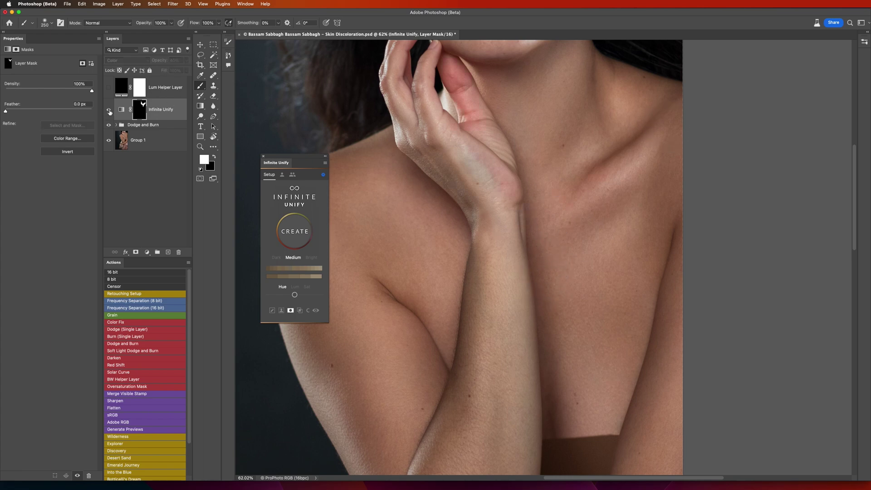
click(108, 111)
click(109, 111)
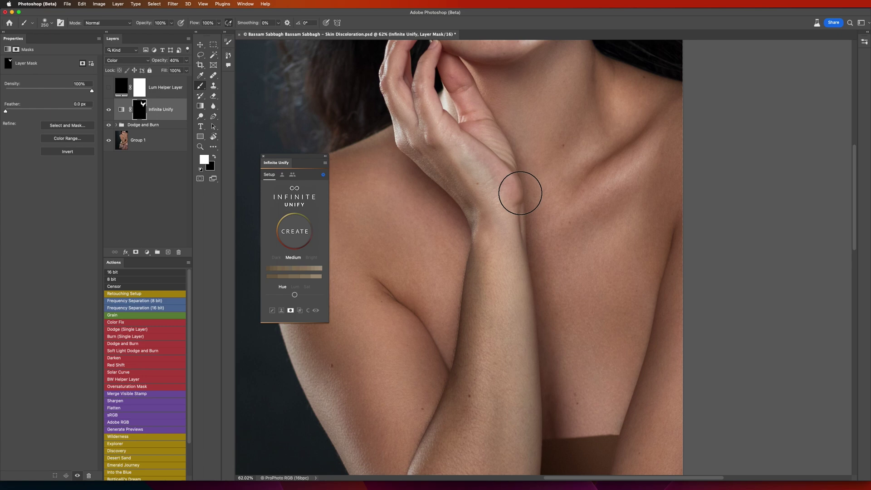
Zoom out, enlarge the brush, and paint the correction along the forearm
scroll(483, 247, down, 10)
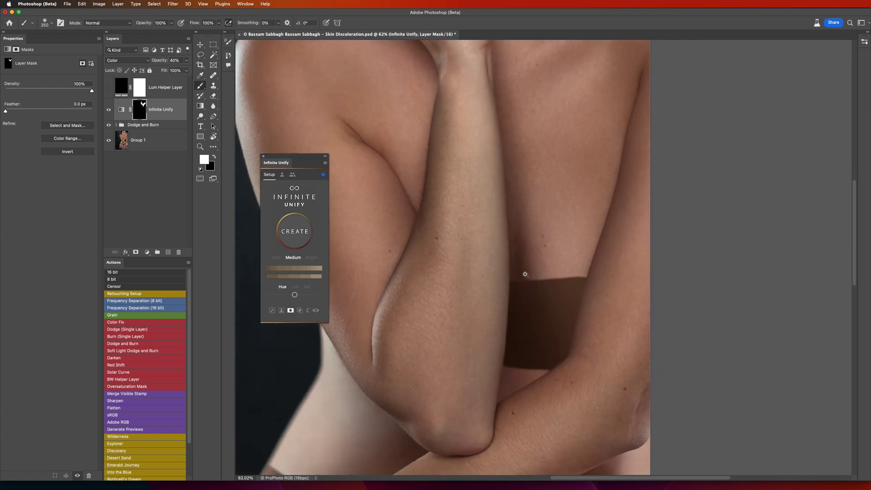
drag(525, 274, 499, 274)
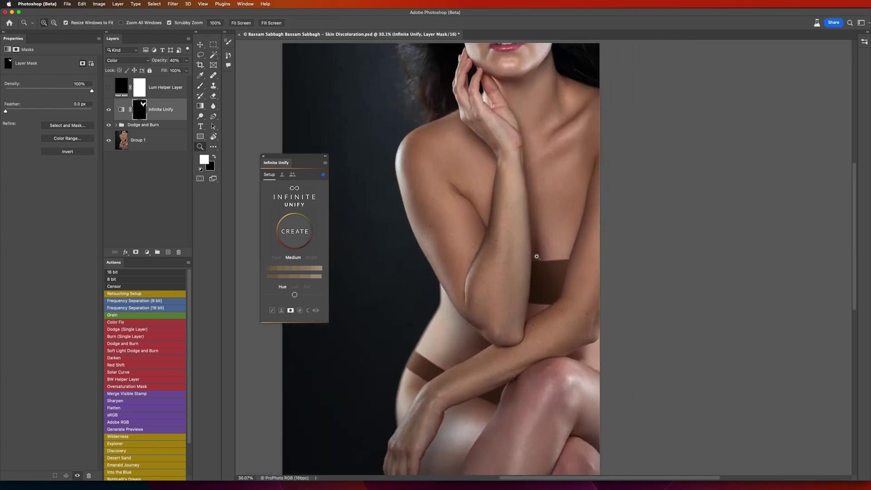
key(bracketright)
mouse_move(517, 198)
mouse_down()
mouse_move(513, 295)
mouse_move(512, 150)
mouse_up()
key(bracketleft)
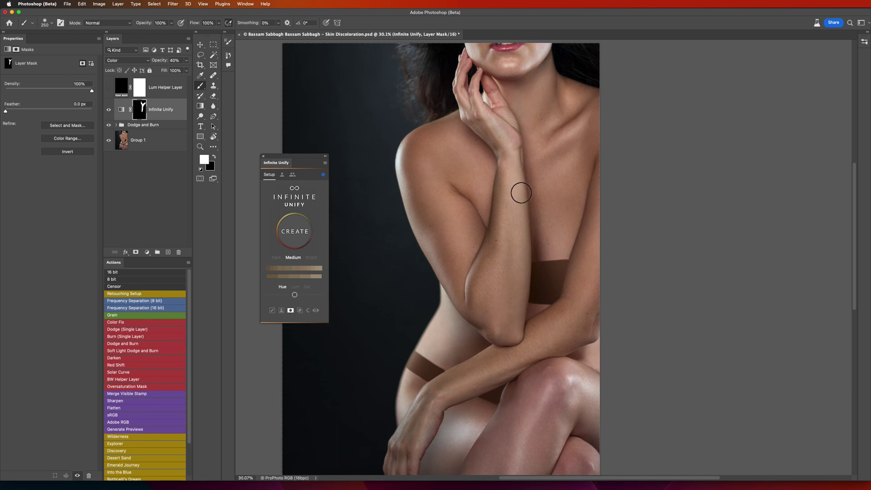
key(bracketleft)
key(bracketright)
Move down the figure, resize the brush, and swap foreground and background colours
drag(467, 325, 451, 272)
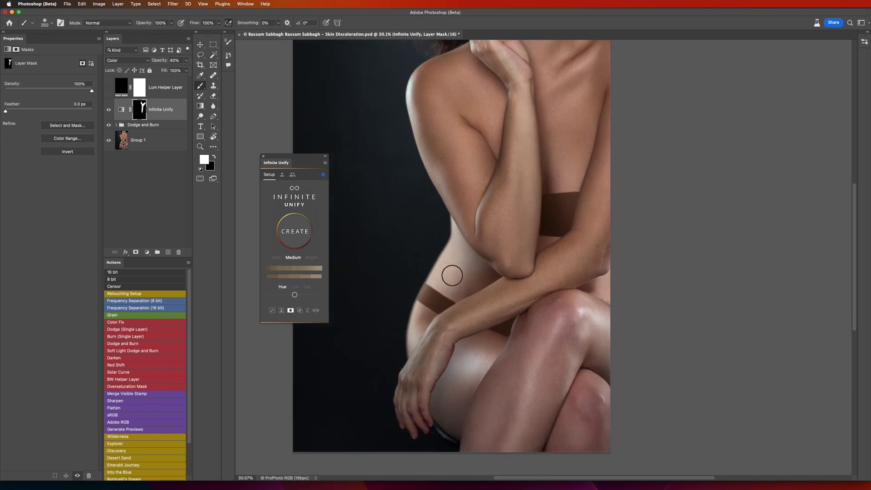
scroll(453, 245, down, 2)
key(bracketleft)
key(bracketleft)
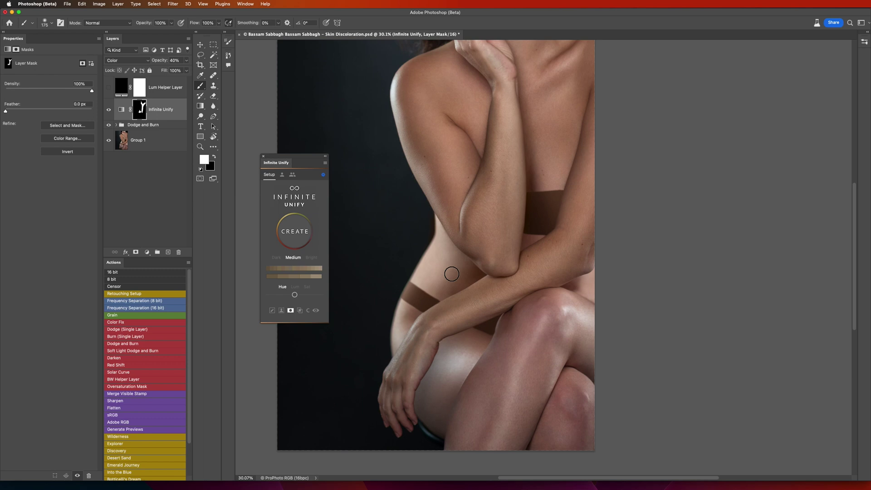
scroll(446, 286, down, 3)
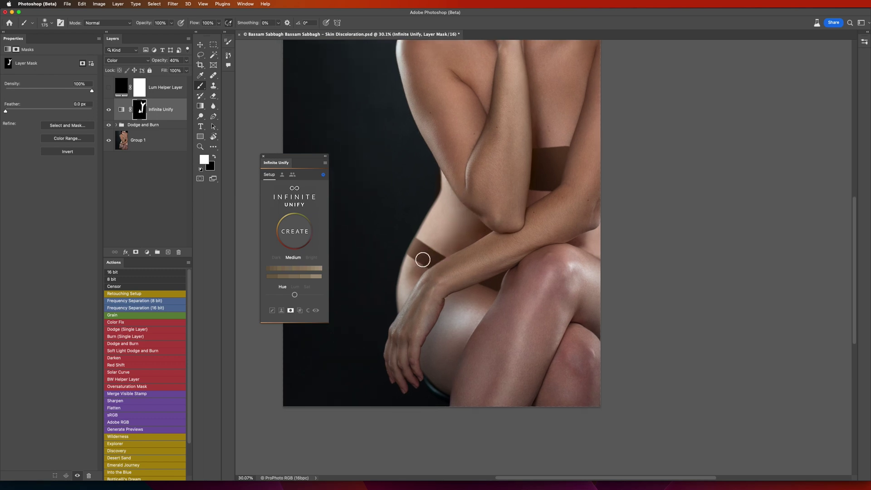
key(bracketright)
key(bracketright)
key(bracketleft)
key(bracketleft)
key(bracketleft)
key(bracketleft)
key(bracketright)
key(bracketright)
key(bracketright)
click(215, 156)
Bring the forearm and knee into view and paint the correction over the knee
drag(455, 274, 414, 278)
key(bracketright)
key(bracketright)
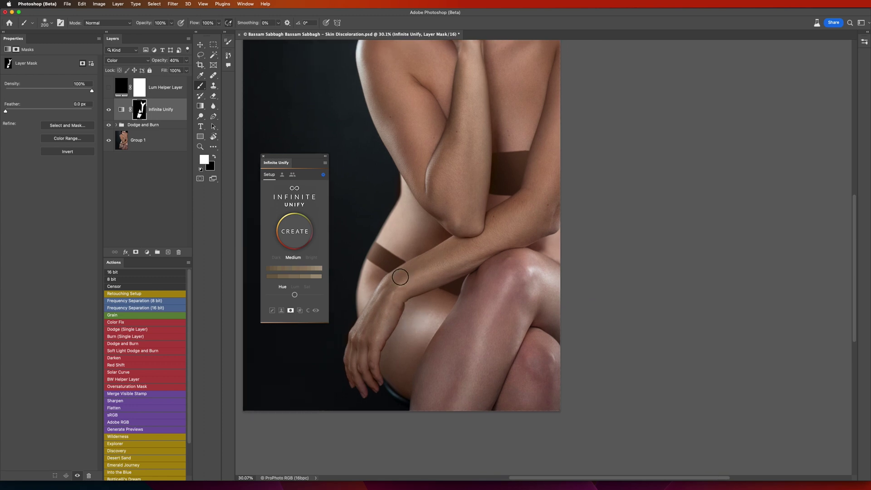
scroll(477, 205, up, 2)
scroll(477, 204, right, 1)
scroll(420, 277, down, 3)
scroll(419, 277, right, 1)
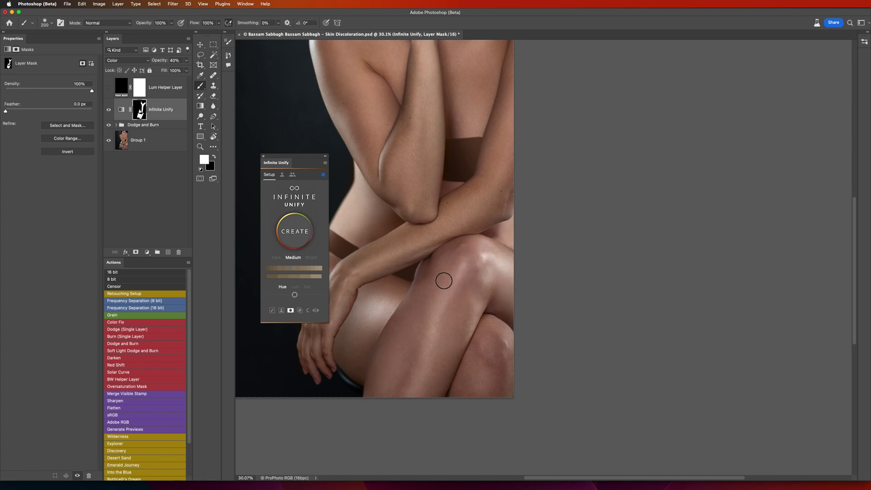
key(bracketleft)
key(bracketleft)
drag(412, 315, 447, 327)
View the whole figure, then zoom in on the arms with a smaller brush
scroll(436, 314, down, 6)
key(bracketright)
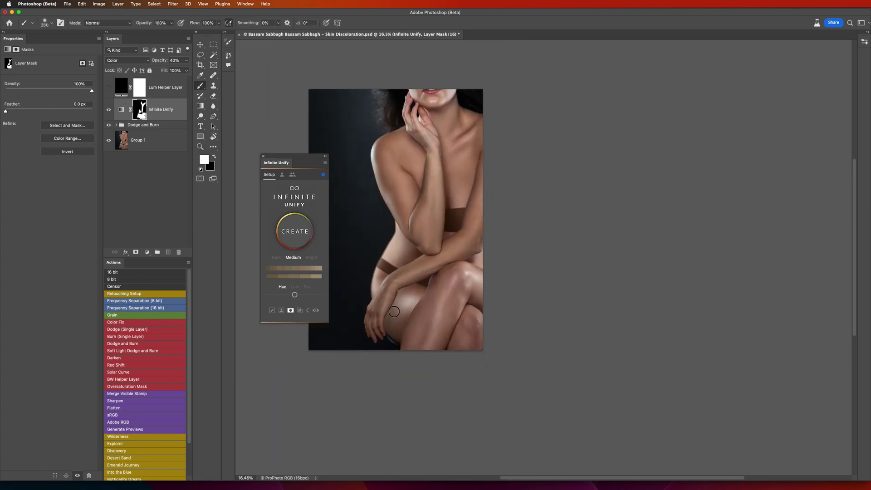
key(bracketleft)
key(bracketleft)
key(z)
scroll(397, 303, up, 1)
scroll(397, 303, up, 2)
key(b)
scroll(400, 281, up, 1)
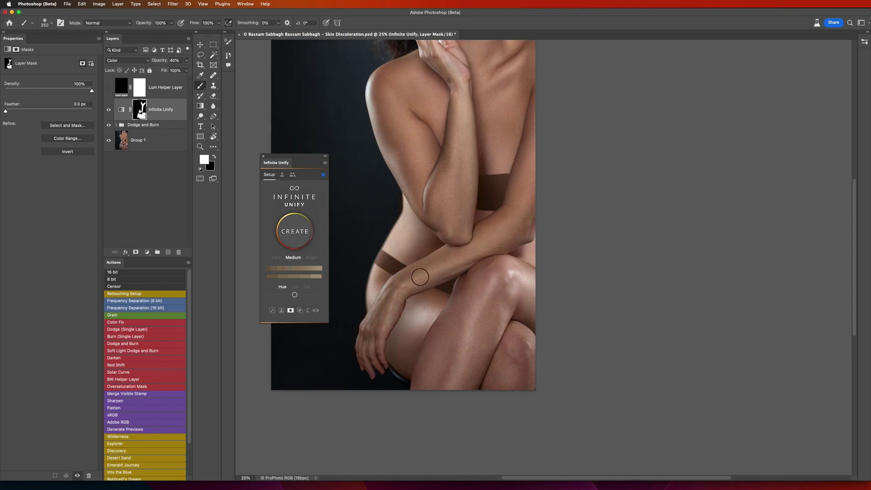
key(bracketleft)
key(bracketleft)
Set brush flow to about 6%, enlarge the brush, and softly blend the mask over wrist and forearm
mouse_move(195, 22)
mouse_down()
mouse_move(168, 30)
mouse_move(197, 24)
mouse_up()
key(bracketright)
key(bracketright)
key(bracketright)
key(bracketright)
mouse_move(399, 287)
mouse_down()
mouse_move(375, 352)
mouse_move(410, 296)
mouse_move(366, 348)
mouse_move(417, 268)
mouse_up()
Swap the colours and make soft mask passes along the leg and knee
key(bracketright)
key(bracketright)
key(bracketright)
key(bracketleft)
key(bracketleft)
key(x)
key(bracketleft)
key(bracketleft)
key(bracketleft)
key(bracketleft)
key(bracketleft)
key(bracketleft)
key(bracketright)
key(bracketright)
key(bracketright)
key(bracketright)
key(bracketright)
mouse_move(503, 280)
mouse_down()
mouse_move(489, 279)
mouse_move(459, 317)
mouse_move(503, 301)
mouse_move(521, 387)
mouse_move(477, 306)
mouse_move(498, 345)
mouse_move(506, 323)
mouse_up()
scroll(458, 272, down, 2)
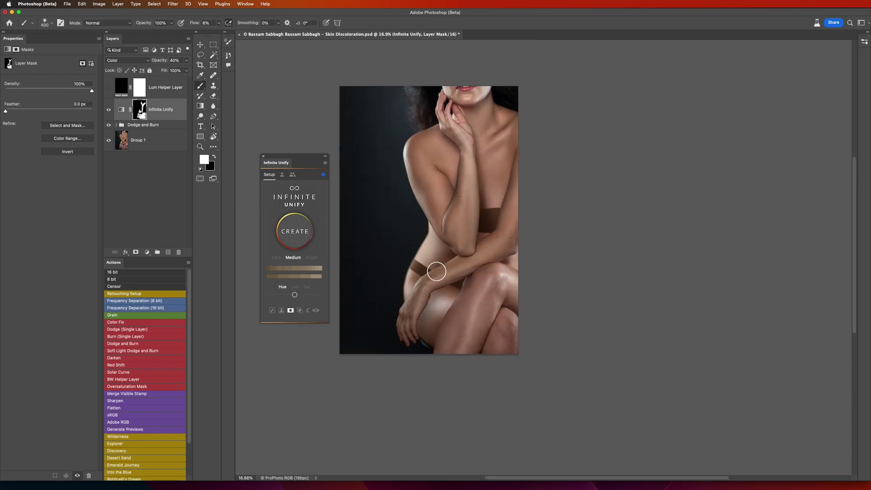
key(bracketleft)
key(bracketleft)
Lasso a patch of shoulder skin and create a second Infinite Unify gradient map from it
click(201, 55)
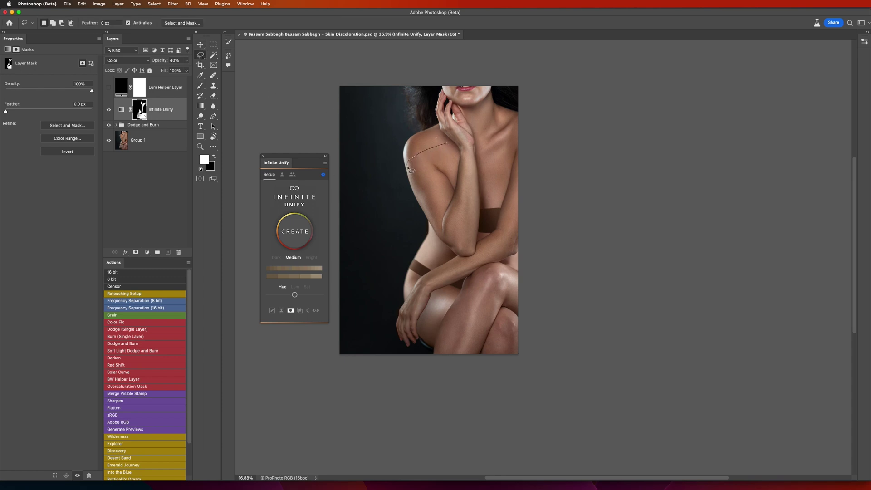
drag(449, 148, 449, 150)
key(alt)
click(309, 233)
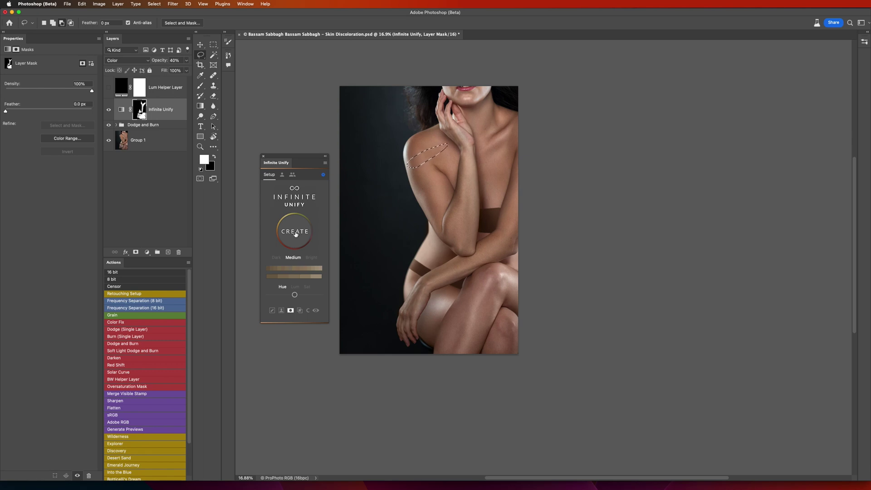
click(297, 231)
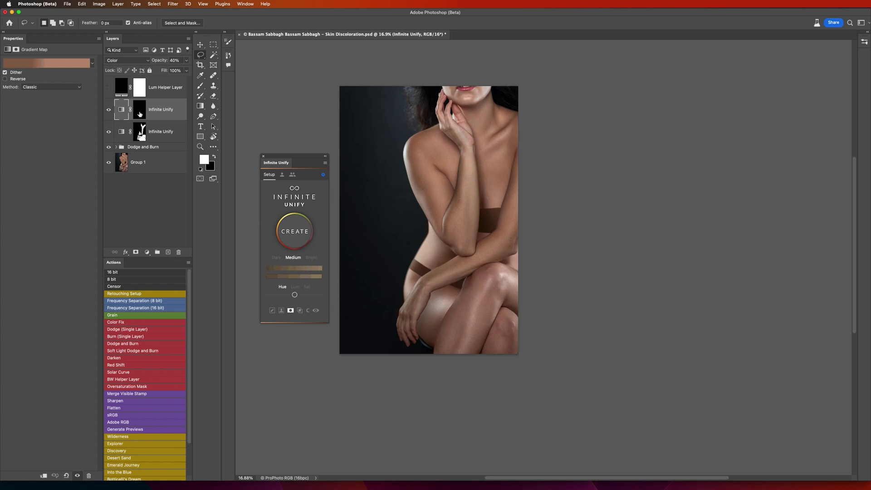
Target the new layer's mask and paint white over the shin with a smaller brush
click(140, 113)
scroll(463, 300, up, 3)
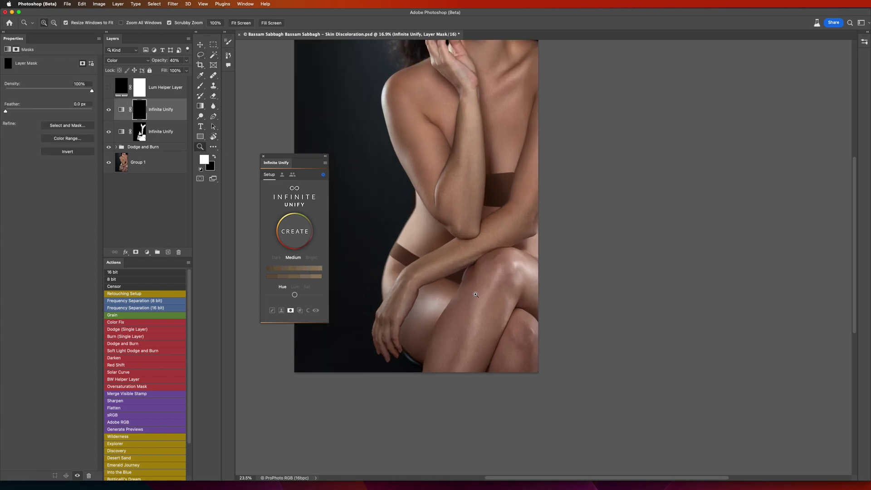
drag(485, 279, 435, 262)
key(b)
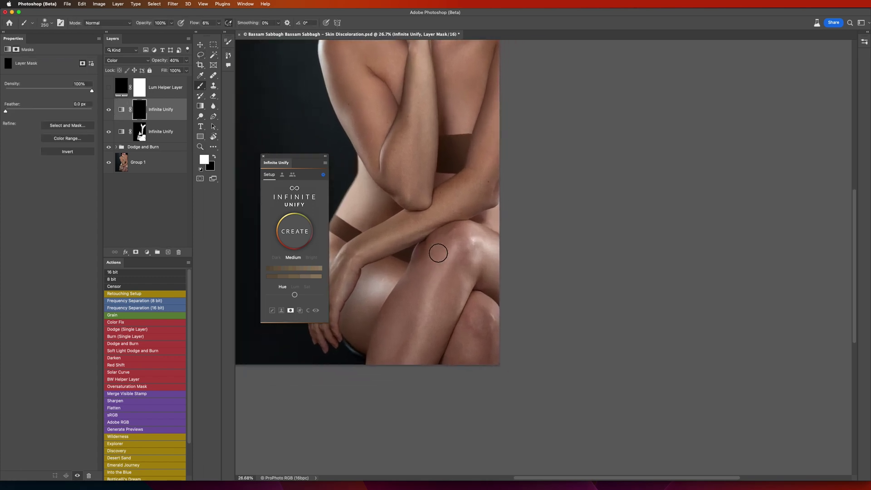
key(bracketright)
key(bracketleft)
key(shift+3)
key(bracketleft)
mouse_move(405, 296)
mouse_down()
mouse_move(416, 269)
mouse_move(416, 278)
mouse_move(385, 241)
mouse_up()
At full flow with a larger brush, paint the correction across the knee and shin
key(shift+0)
key(bracketright)
key(bracketright)
key(bracketright)
mouse_move(414, 322)
mouse_down()
mouse_move(450, 340)
mouse_move(495, 299)
mouse_move(493, 259)
mouse_move(481, 247)
mouse_move(467, 256)
mouse_move(458, 327)
mouse_up()
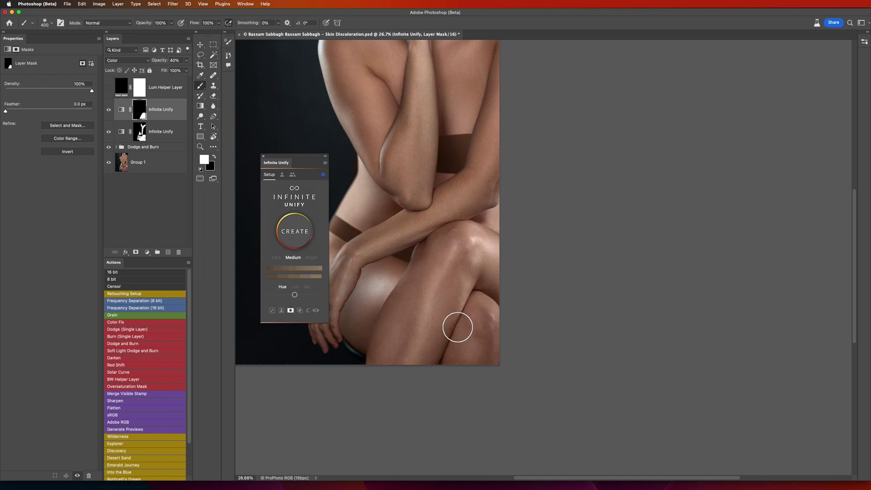
Check the mask on its own and as a red overlay, then return to normal view
alt+click(140, 112)
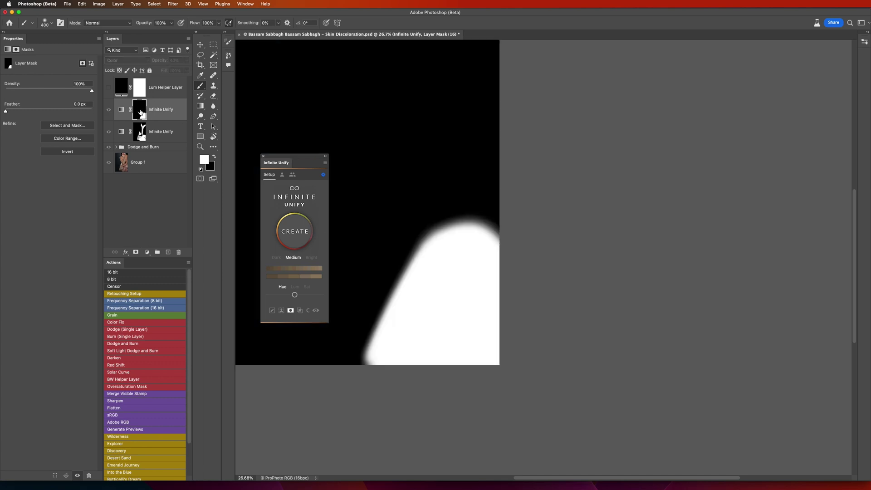
alt+click(140, 106)
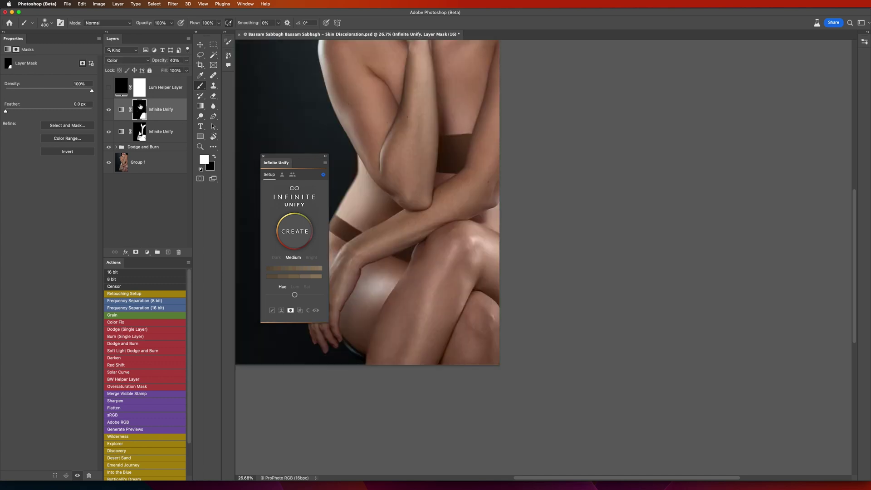
key(backslash)
key(x)
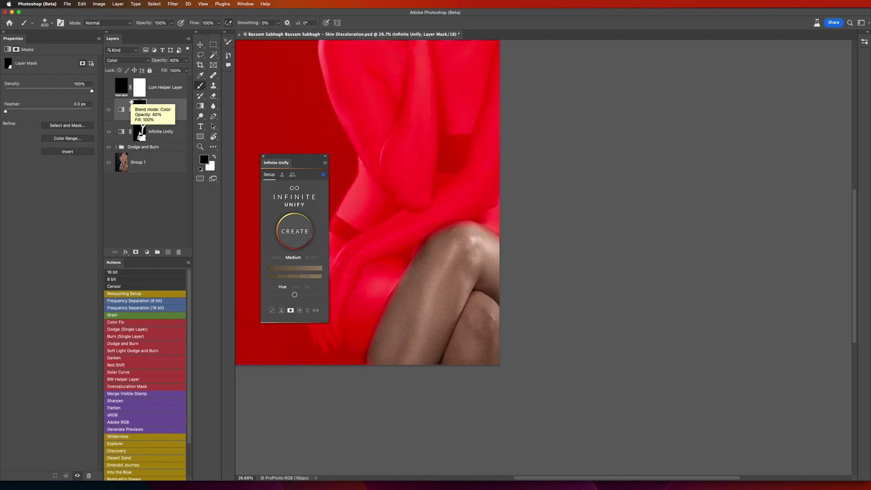
key(backslash)
key(x)
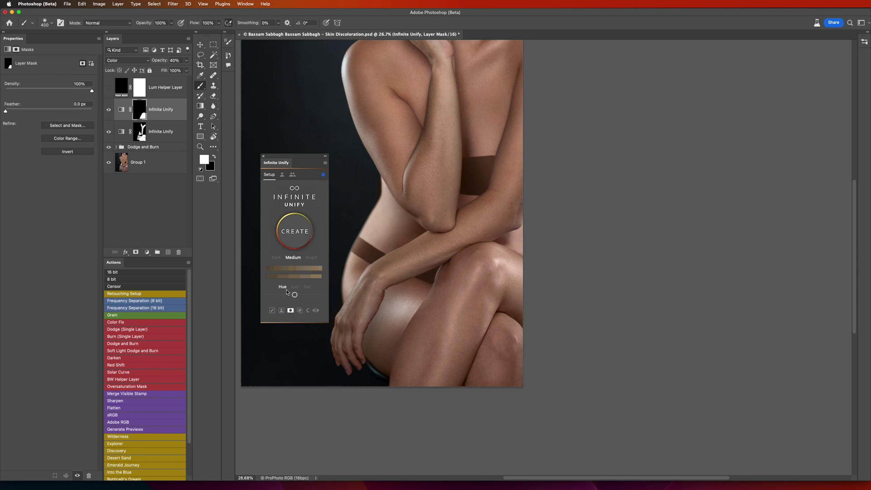
Nudge the top Infinite Unify correction's hue slightly with the Hue slider
mouse_move(294, 295)
mouse_down()
mouse_move(287, 296)
mouse_move(303, 296)
mouse_move(283, 296)
mouse_move(298, 296)
mouse_up()
Inspect the top gradient map in the Gradient Editor, then shift its hue slightly further
click(122, 113)
click(58, 62)
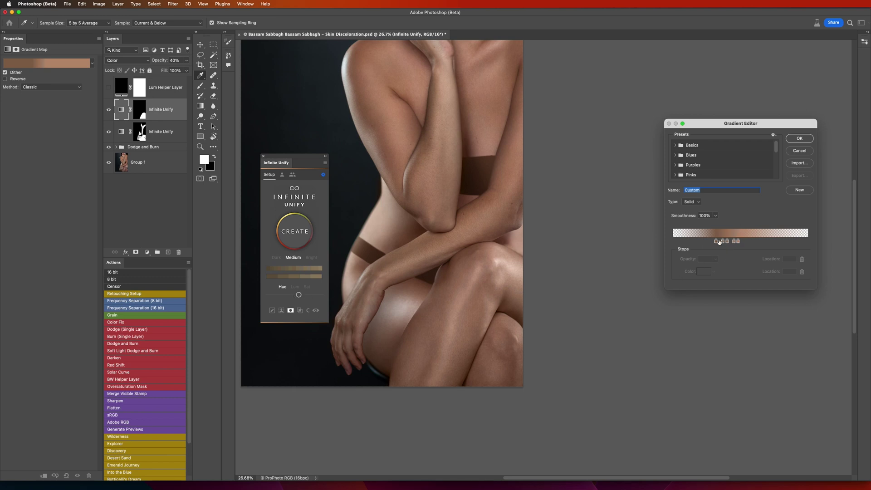
click(800, 138)
key(b)
mouse_move(299, 296)
mouse_down()
mouse_move(287, 296)
mouse_move(313, 295)
mouse_move(280, 296)
mouse_move(294, 296)
mouse_up()
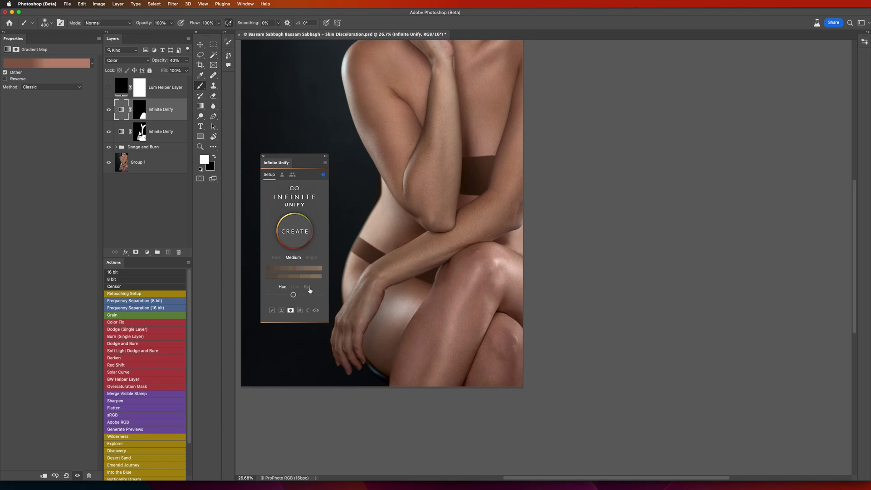
Switch the Infinite Unify slider to Sat and raise the top correction's saturation a little
click(307, 287)
drag(293, 295, 294, 295)
drag(294, 295, 289, 296)
drag(293, 295, 294, 296)
click(297, 296)
In the Infinite Unify Gradient Editor, lower Saturation Shadows and Saturation Highlights
click(293, 269)
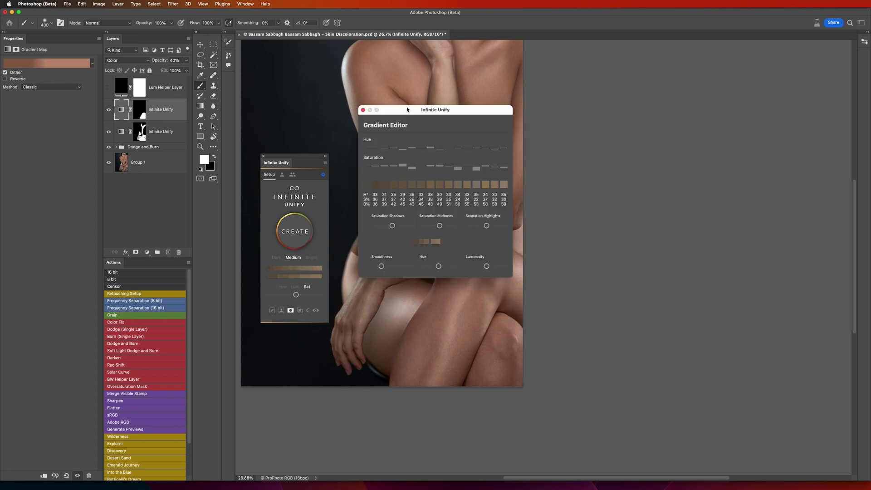
drag(407, 109, 569, 134)
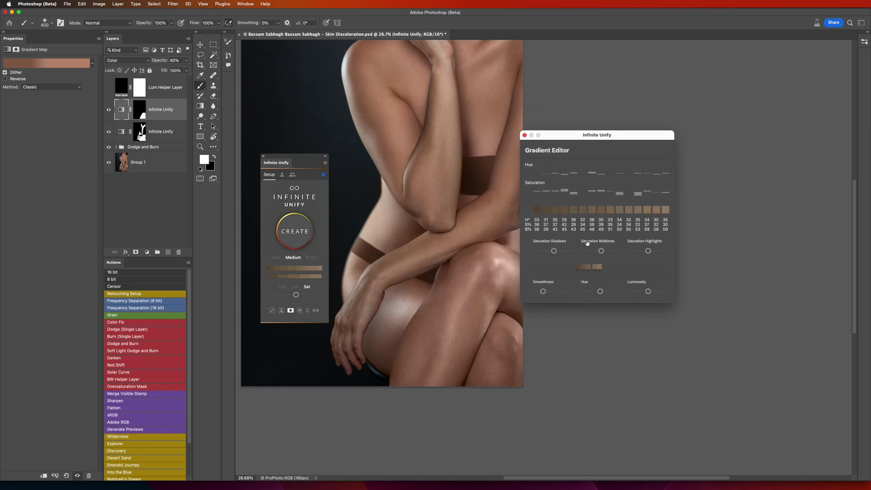
click(554, 251)
mouse_move(554, 252)
mouse_down()
mouse_move(538, 252)
mouse_move(556, 252)
mouse_up()
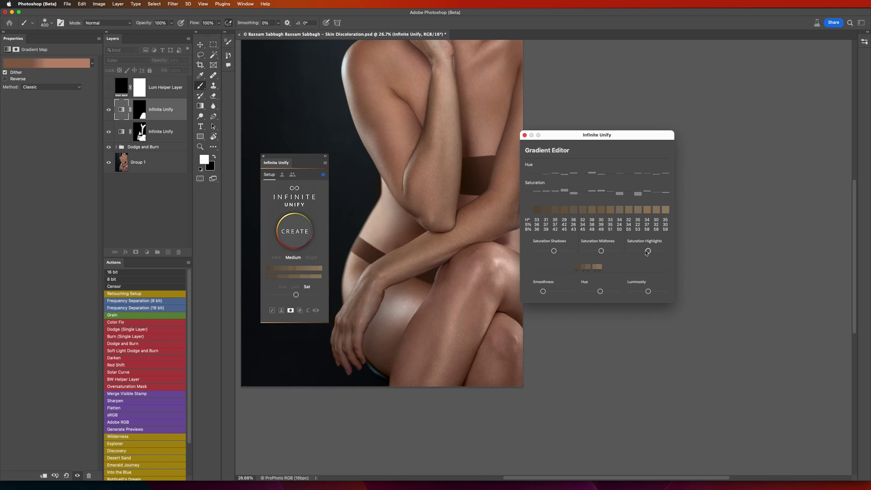
mouse_move(648, 251)
mouse_down()
mouse_move(634, 252)
mouse_move(641, 251)
mouse_up()
Close the gradient editor, compare by toggling the top layer, then hide both Infinite Unify layers
click(525, 135)
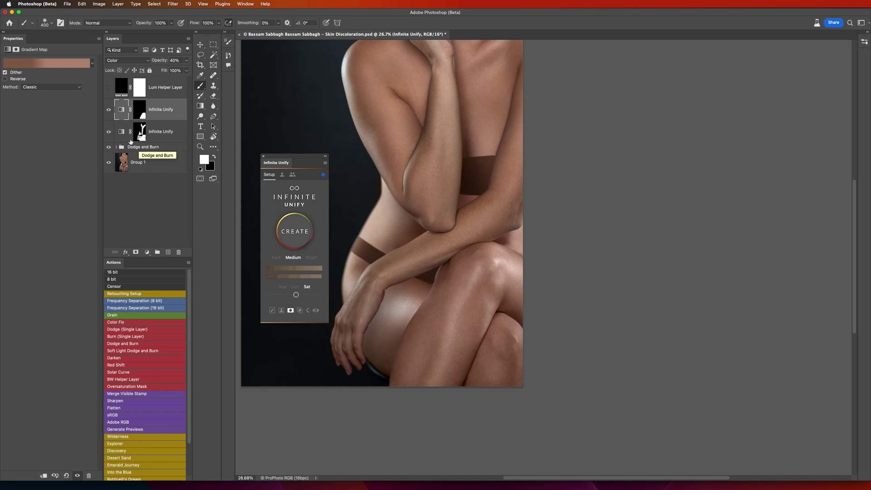
click(108, 110)
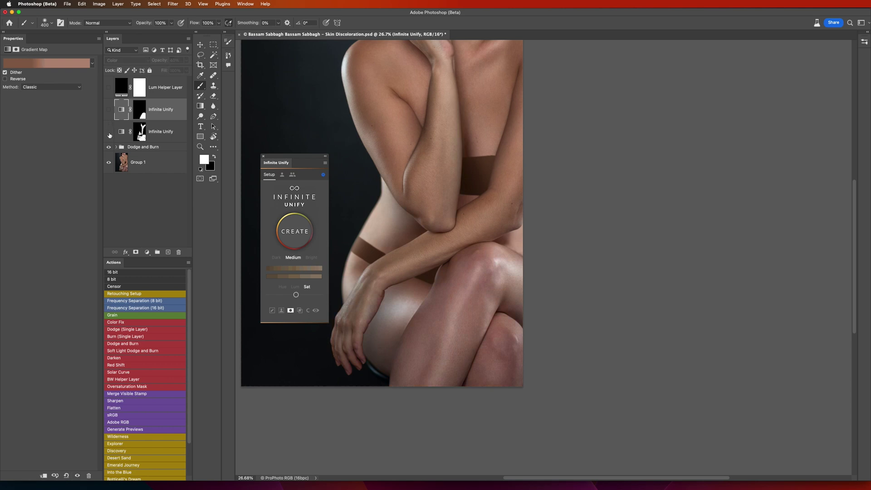
click(109, 110)
click(109, 112)
click(109, 132)
drag(478, 237, 516, 270)
Turn both Infinite Unify layers back on, select them together, and group them with Cmd+G
key(z)
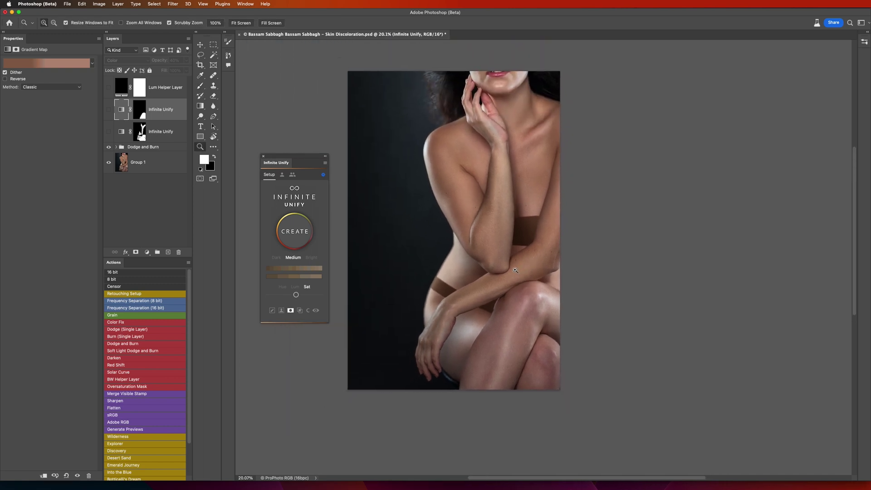
key(b)
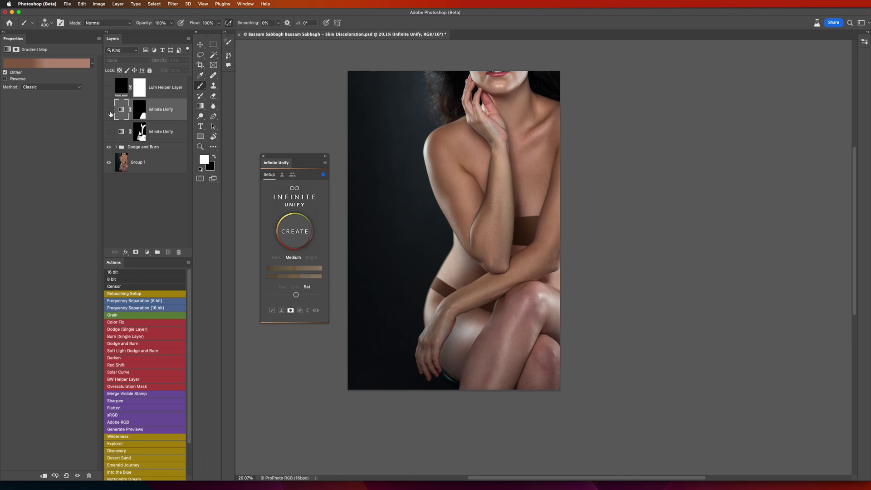
drag(110, 115, 109, 132)
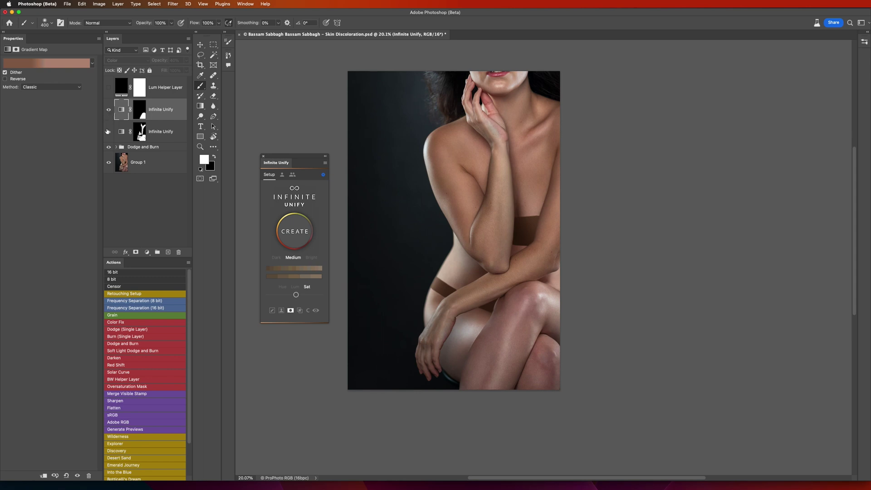
shift+click(169, 131)
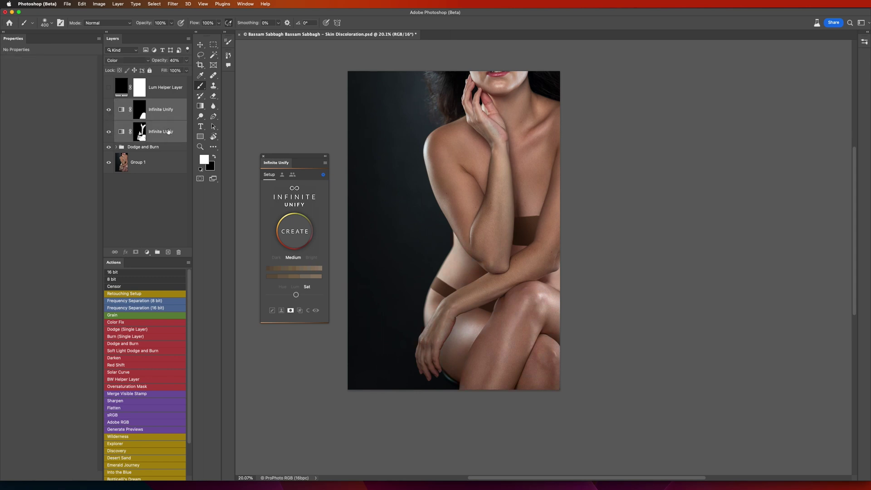
key(super+g)
Name the group 'Infinite Unify', hide it, and select the Dodge and Burn group
double_click(134, 102)
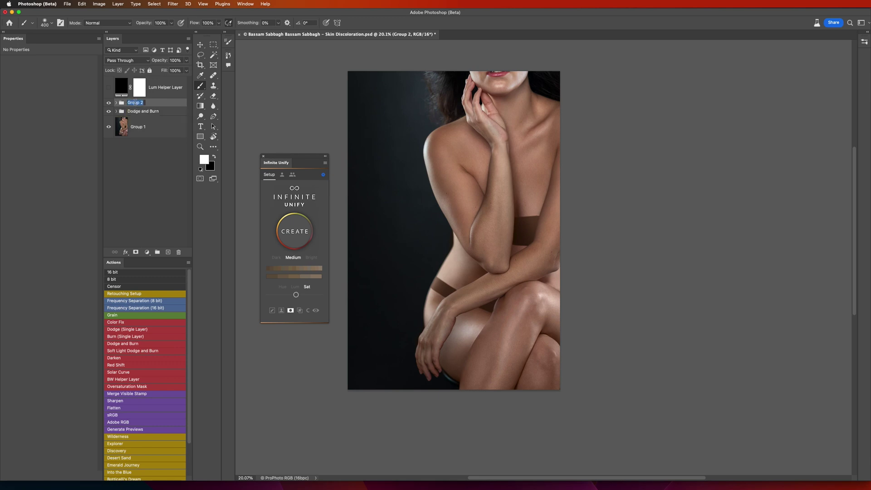
key(BackSpace)
text(Infinite Unify)
key(Return)
click(109, 103)
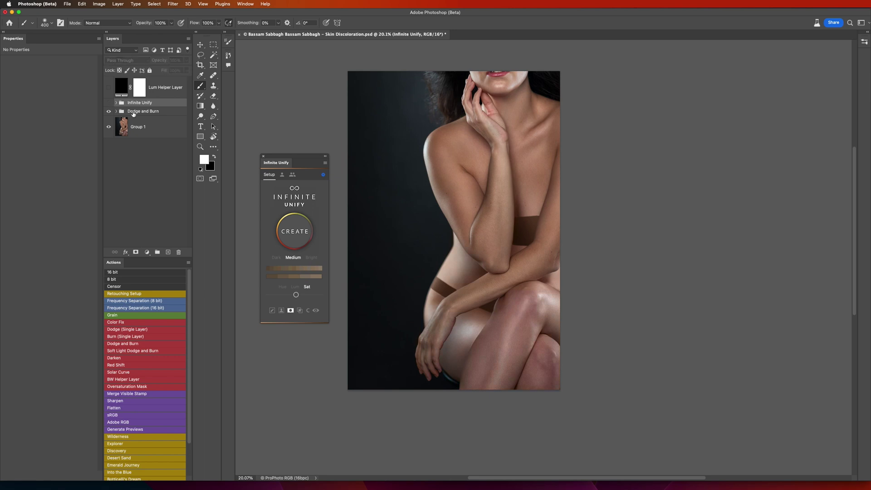
click(132, 113)
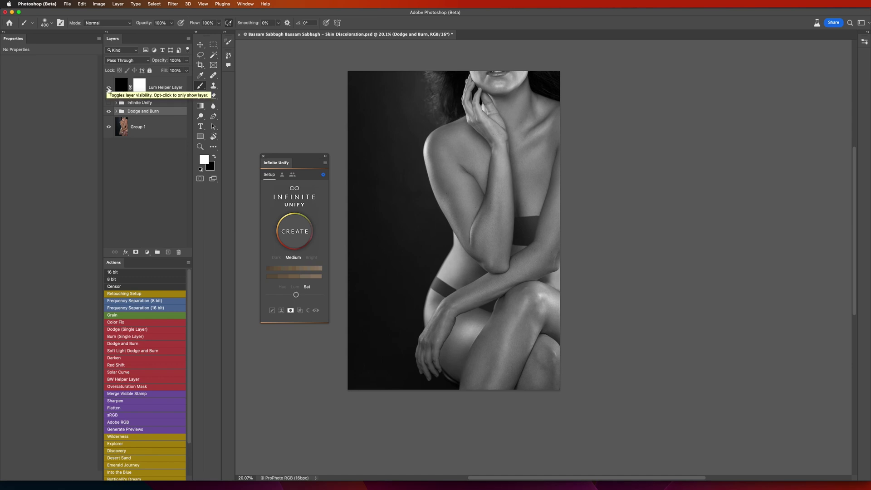
Toggle the Dodge and Burn group on and off repeatedly to compare, ending hidden
click(110, 113)
click(109, 112)
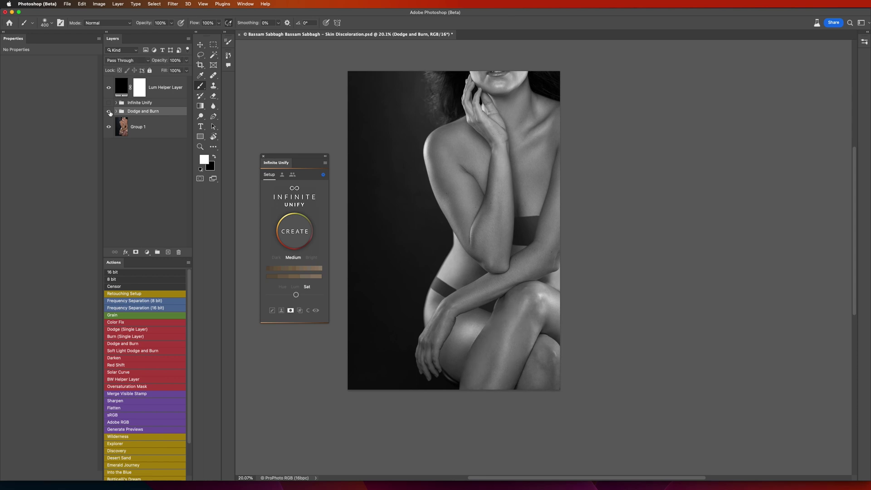
click(109, 112)
click(110, 113)
click(109, 112)
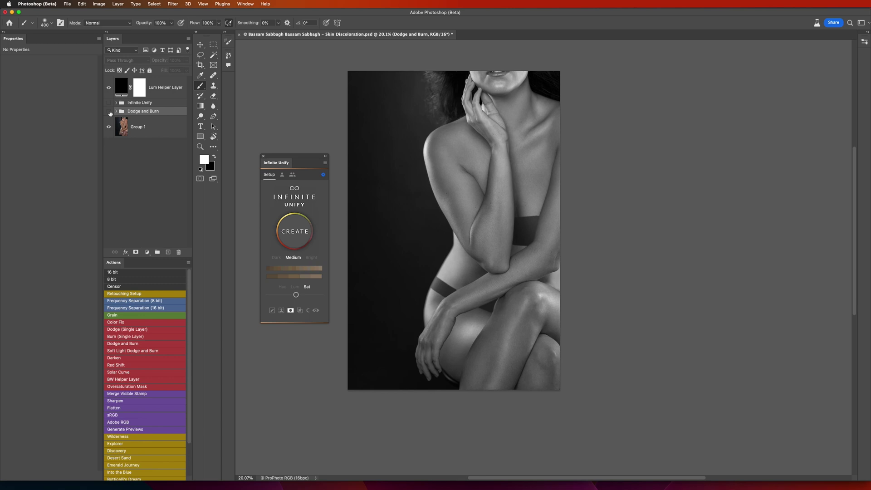
click(109, 113)
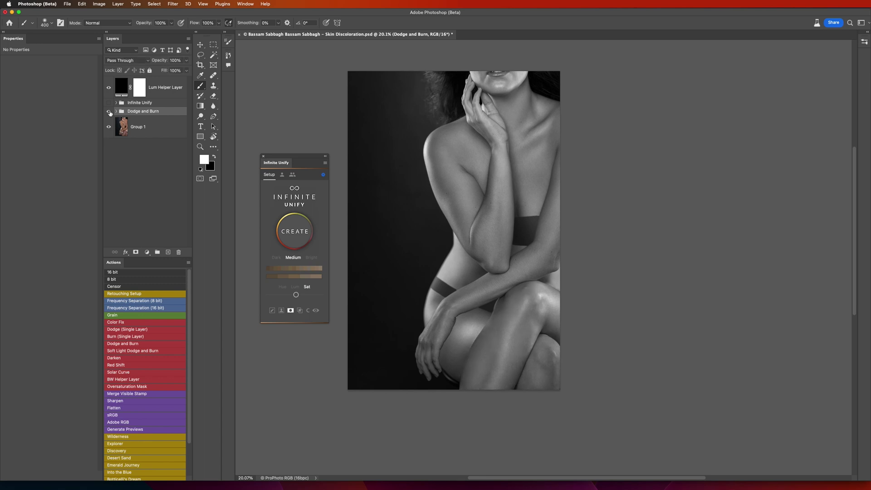
click(109, 112)
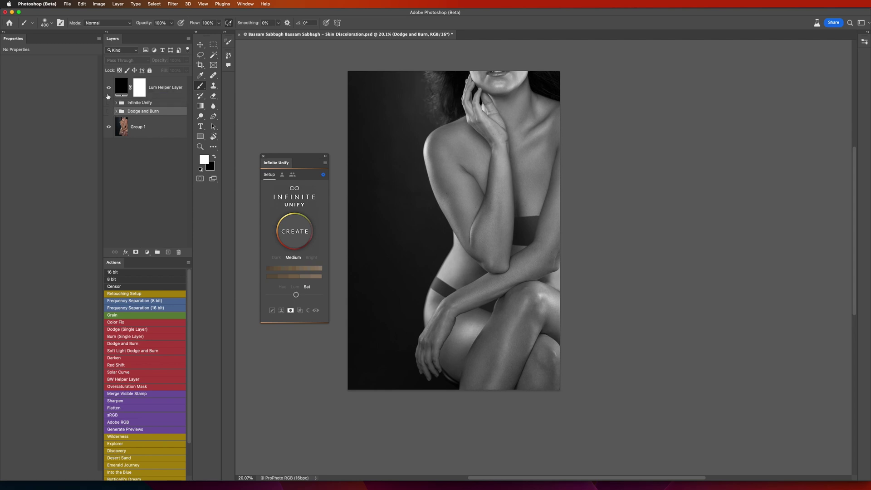
Hide and restore the Lum Helper Layer to compare colour, then show the Dodge and Burn group
click(108, 92)
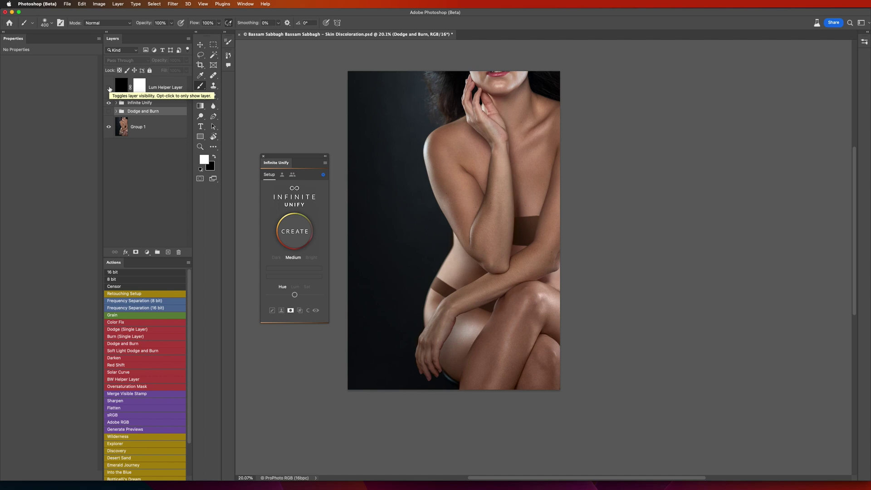
click(108, 88)
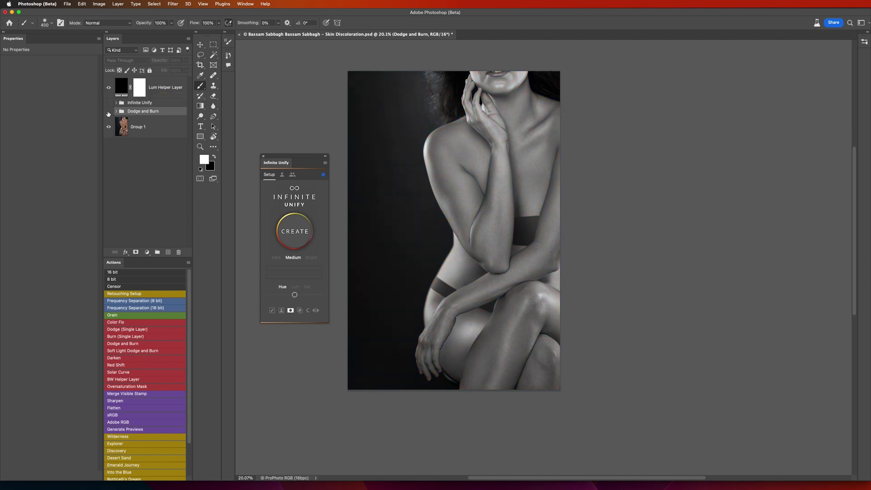
click(109, 112)
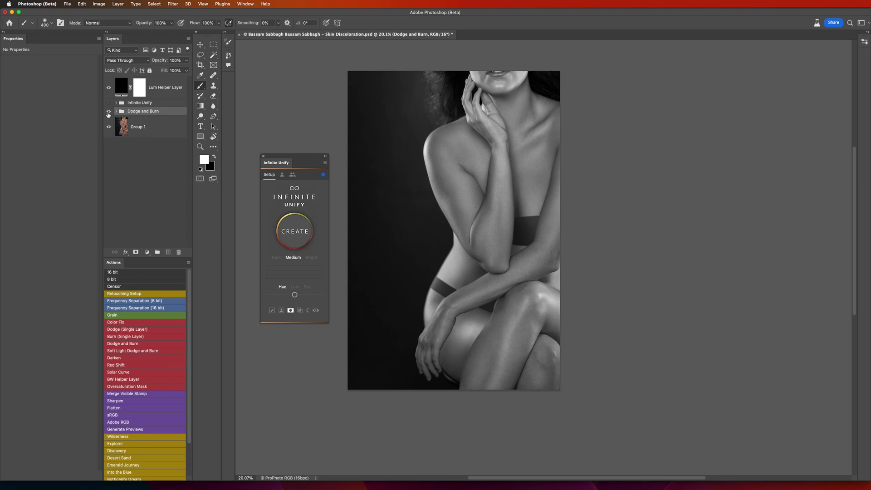
Toggle the Dodge and Burn group off and on, then inspect its Dodge and Burn curves
click(108, 113)
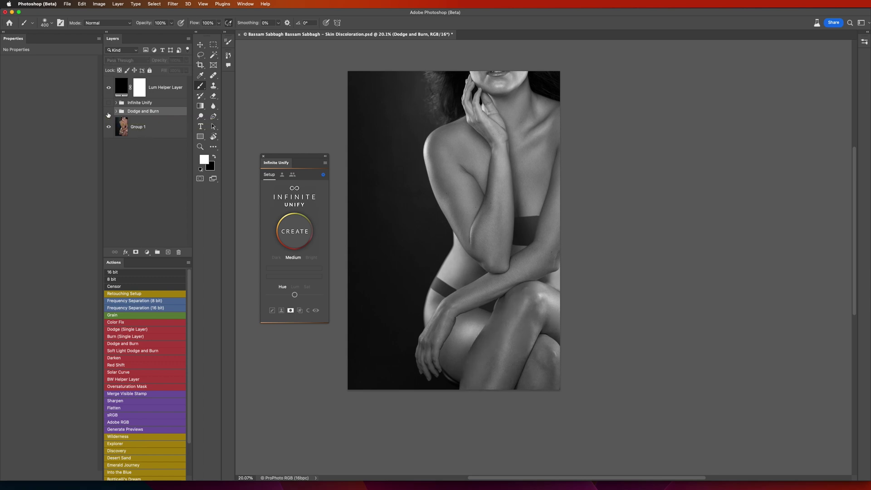
click(109, 113)
click(116, 111)
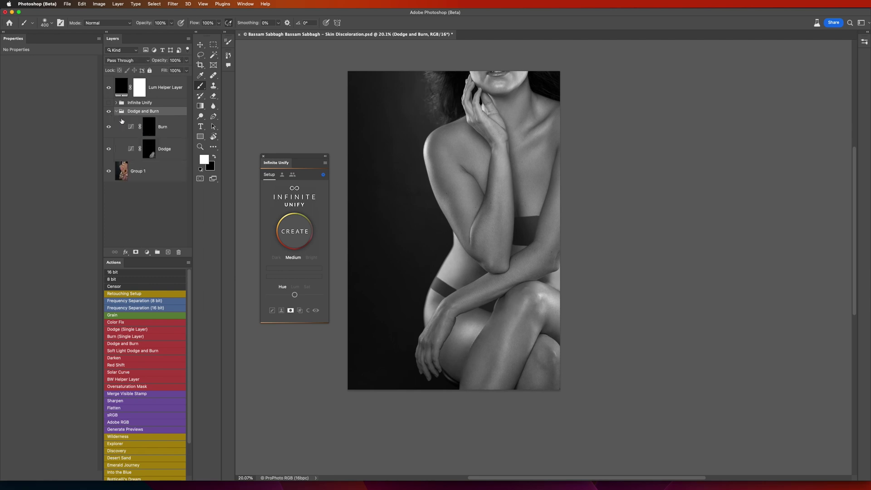
click(132, 149)
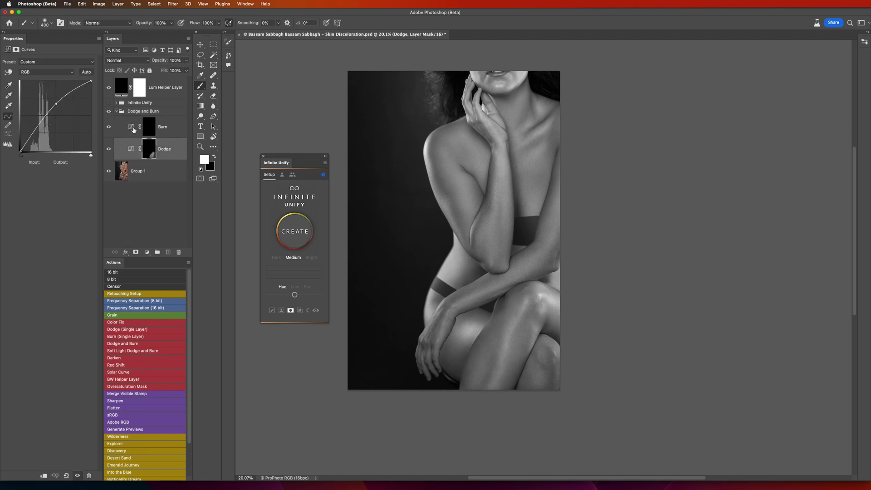
click(133, 130)
Compare the portrait with and without the Dodge and Burn group, then collapse it
click(108, 112)
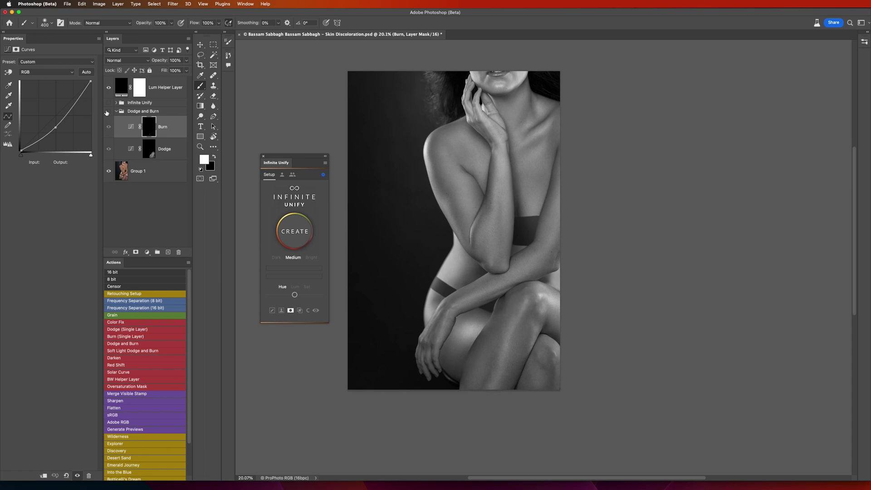
click(108, 112)
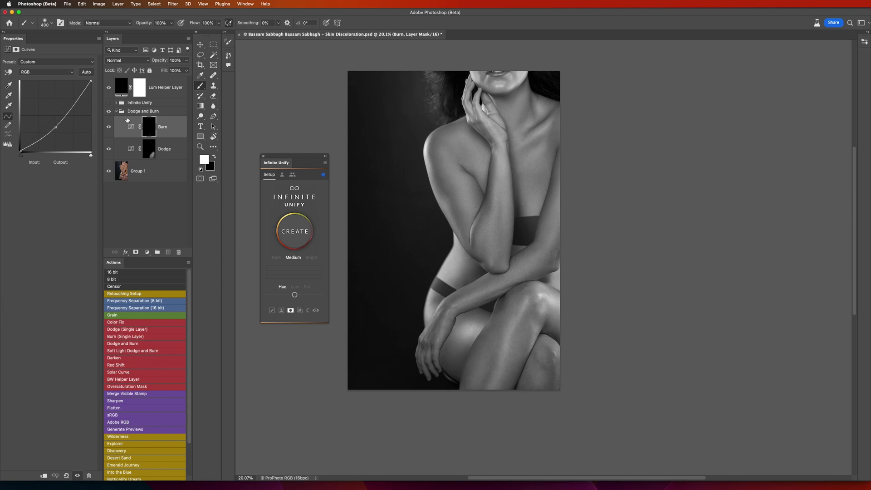
click(117, 111)
Hide the Lum Helper Layer so the portrait returns to full colour
click(108, 87)
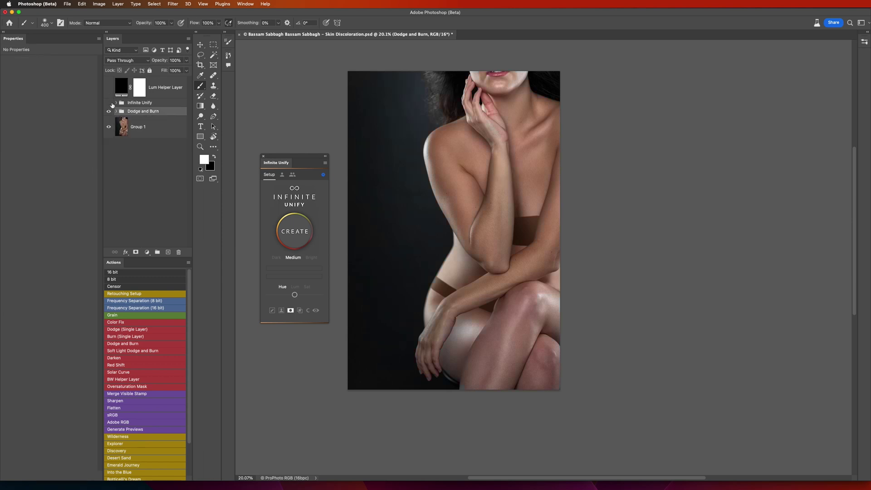